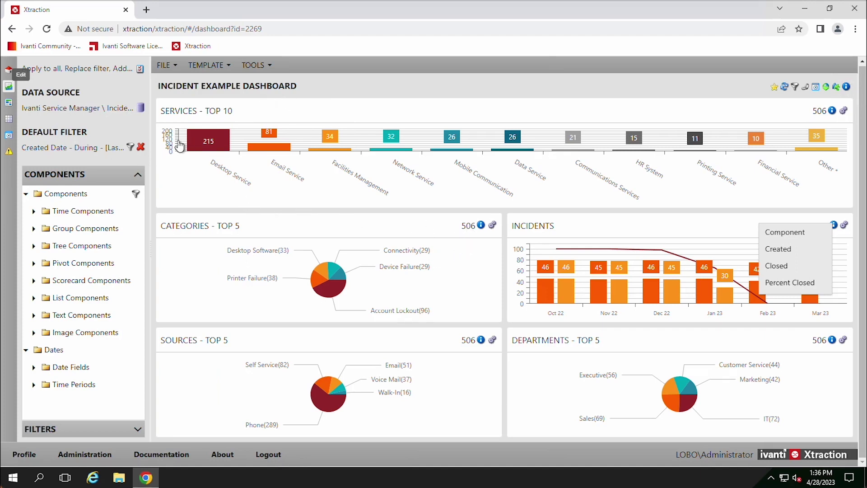
- Open a new blank UNTITLED document in the Document Designer
click(10, 105)
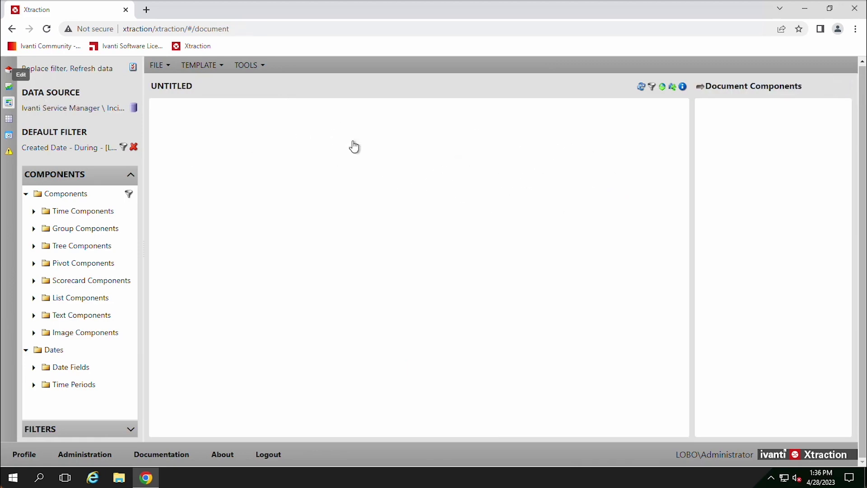
- Return to the Incident Example Dashboard, then switch to the home view of saved dashboards
click(9, 87)
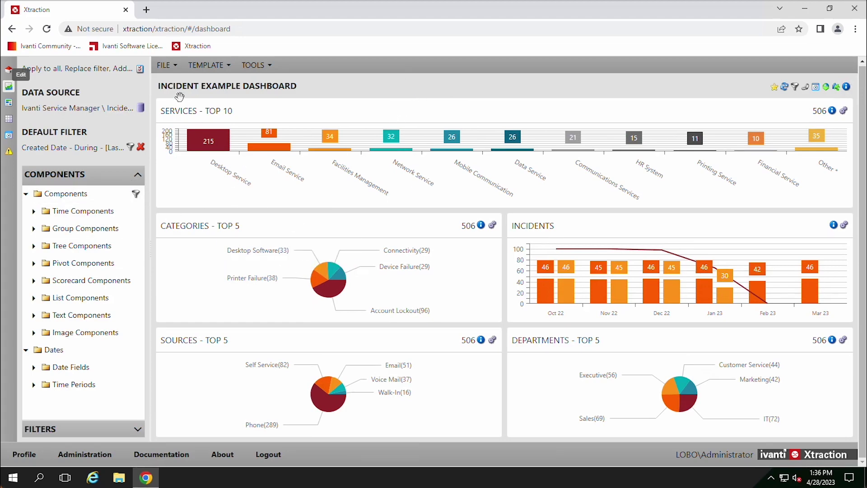
mouse_move(206, 144)
click(10, 75)
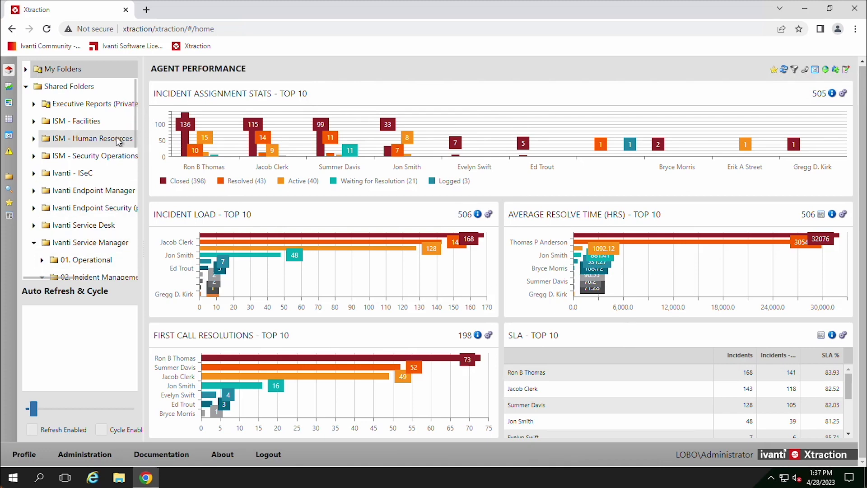
- Browse the Active VIP Incidents, Incidents - SLA Performance and Incidents - SLA Status dashboards
scroll(120, 138, down, 1)
click(91, 239)
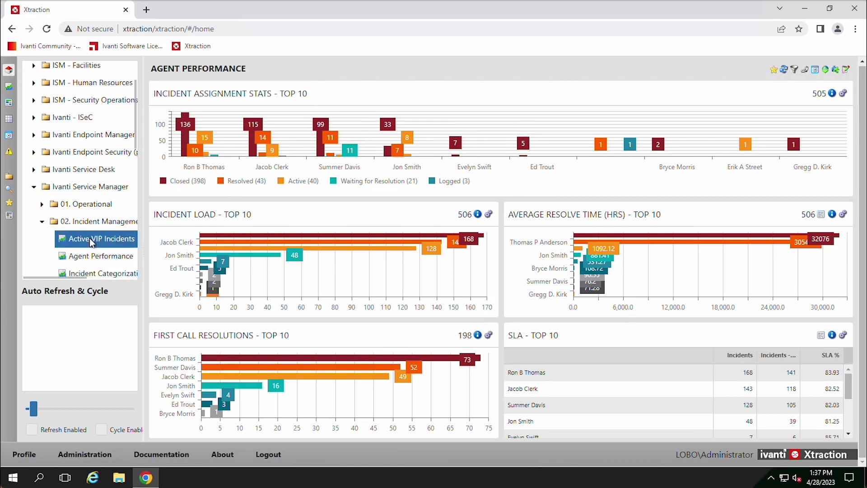
scroll(119, 261, down, 3)
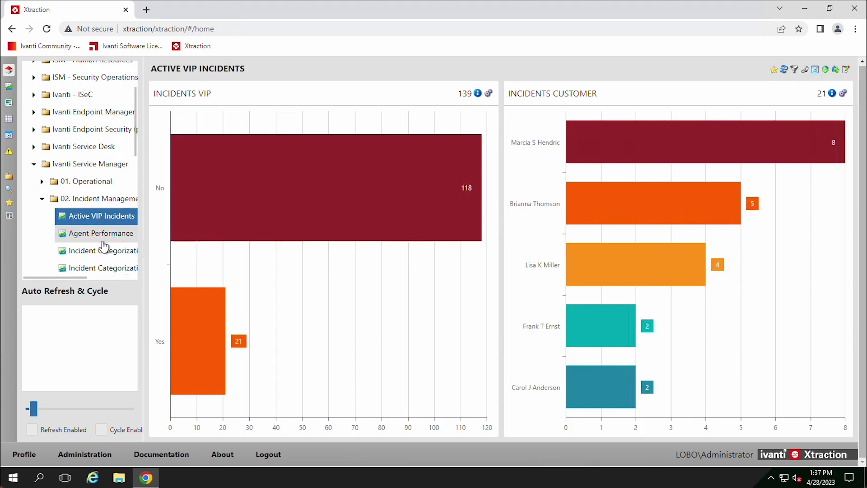
scroll(86, 253, down, 1)
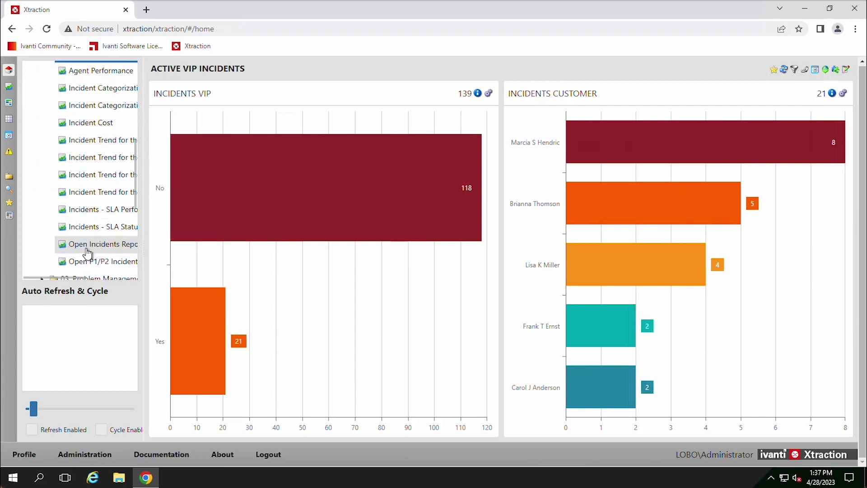
click(91, 210)
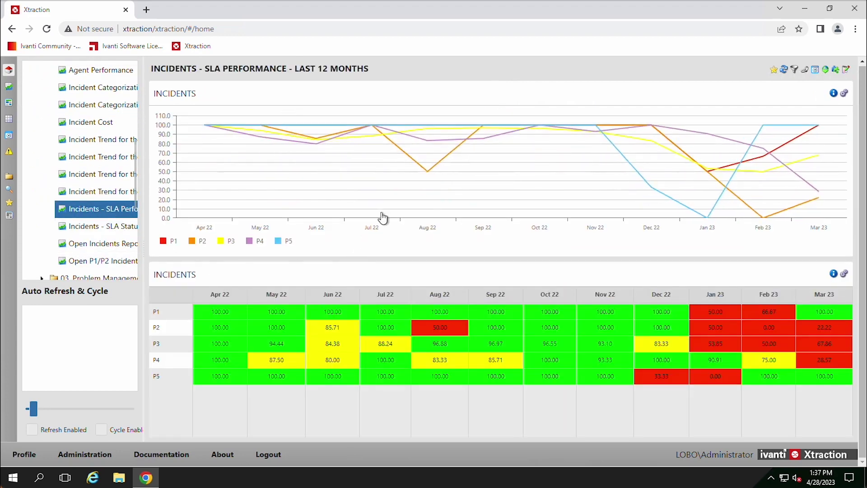
click(87, 227)
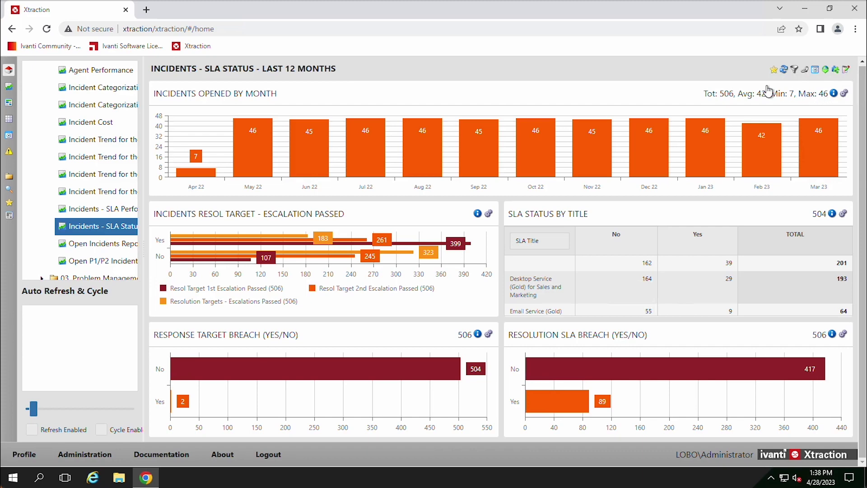
click(834, 95)
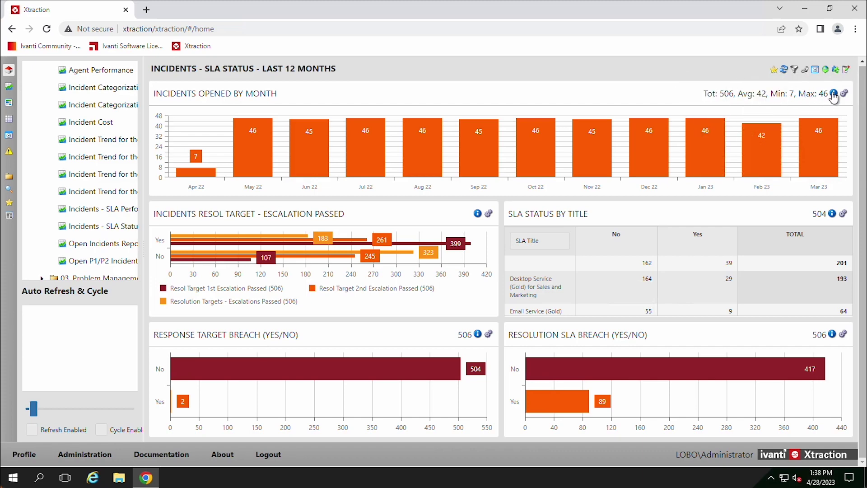
mouse_move(833, 96)
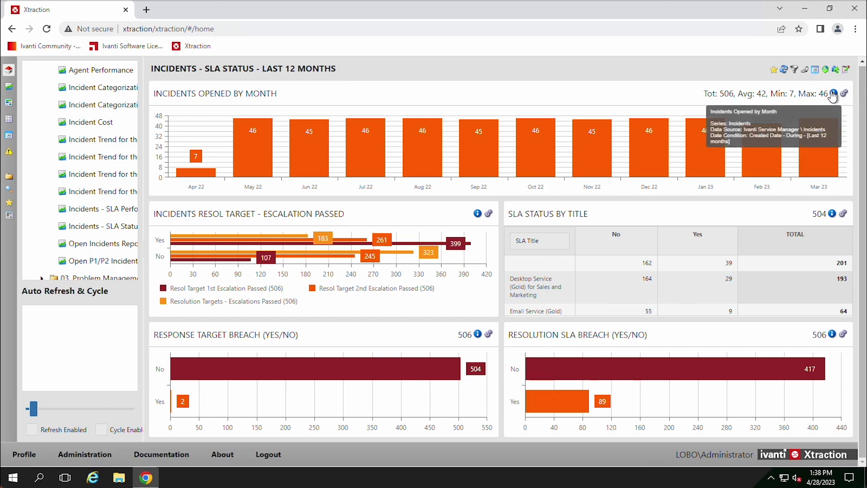
- Edit the SLA Status dashboard and inspect the chart's Incidents series settings without changing them
click(847, 73)
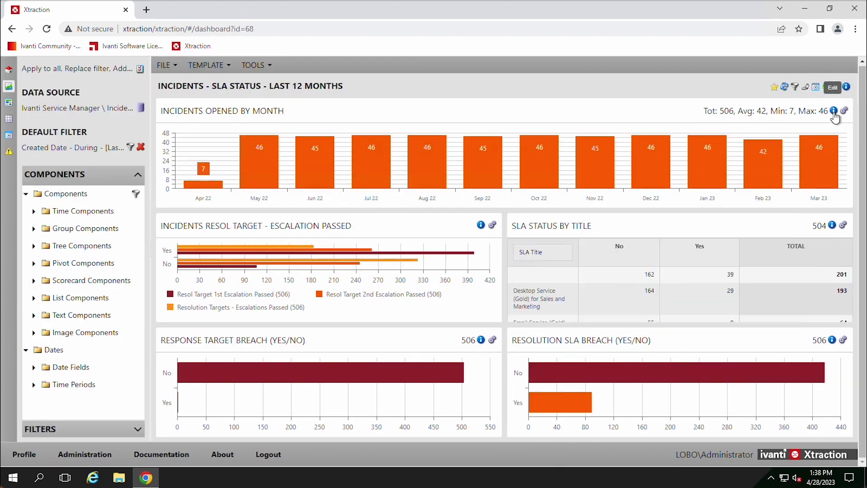
click(834, 114)
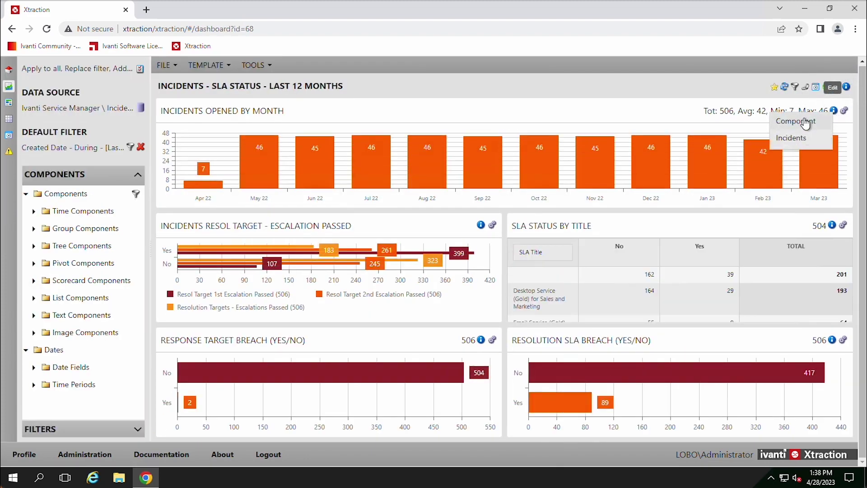
click(797, 139)
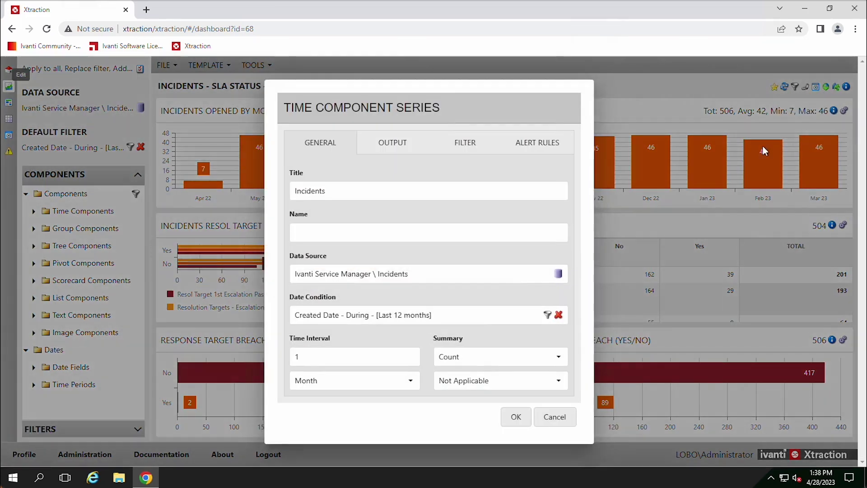
click(554, 417)
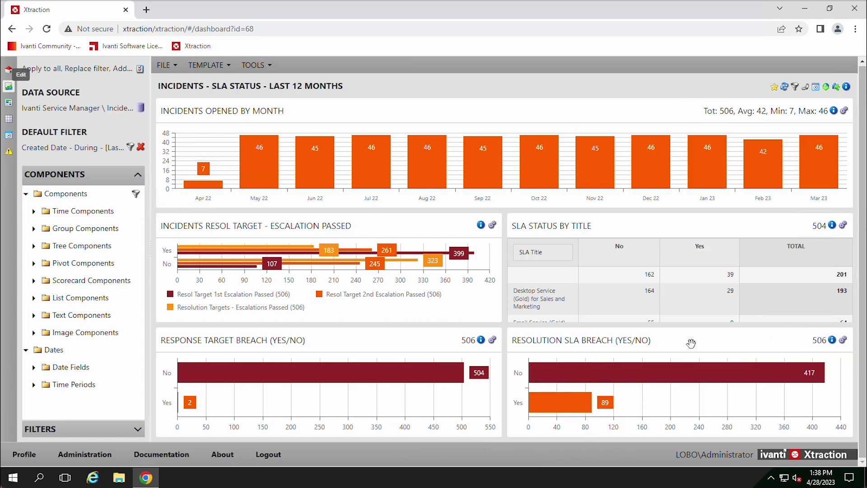
click(834, 112)
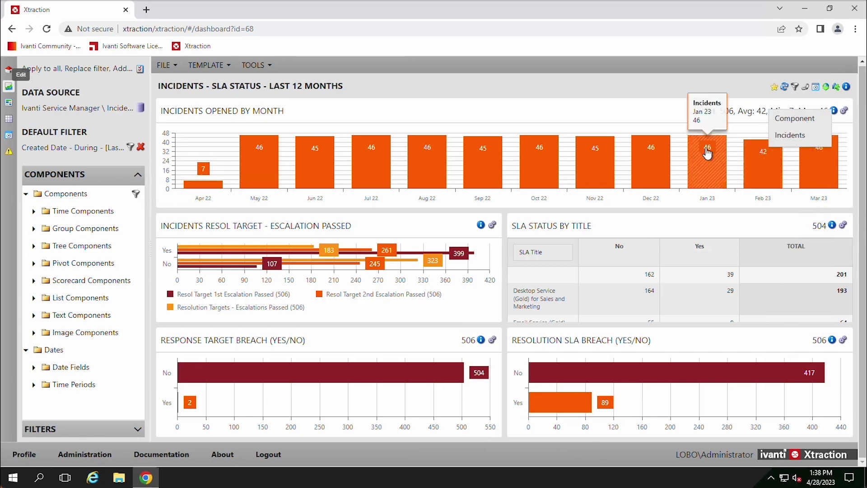
- In the dashboard properties, select the layout with one wide top panel over two rows of three
click(620, 103)
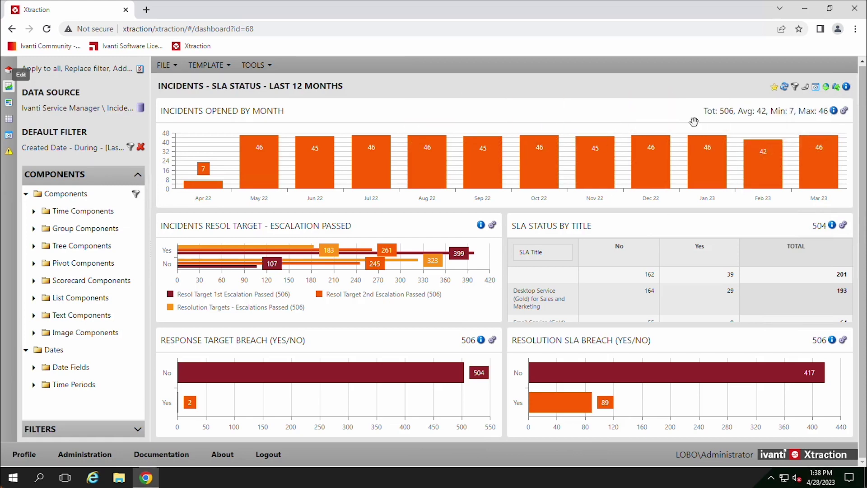
click(847, 88)
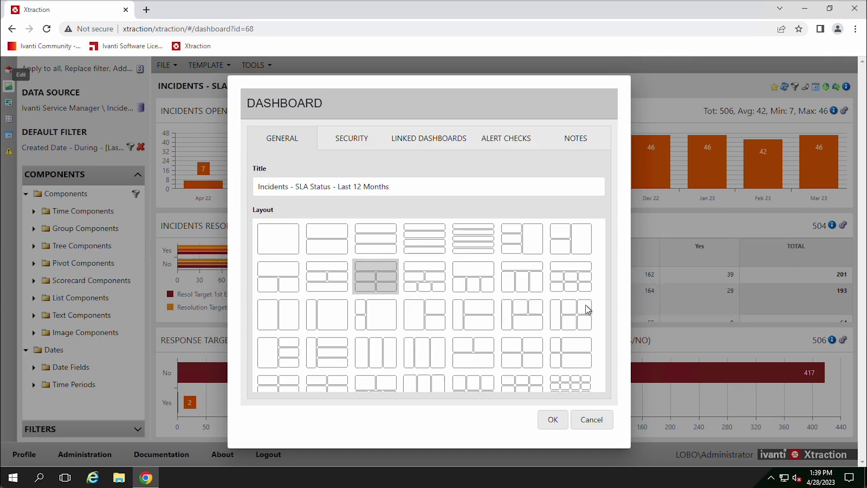
scroll(574, 312, down, 1)
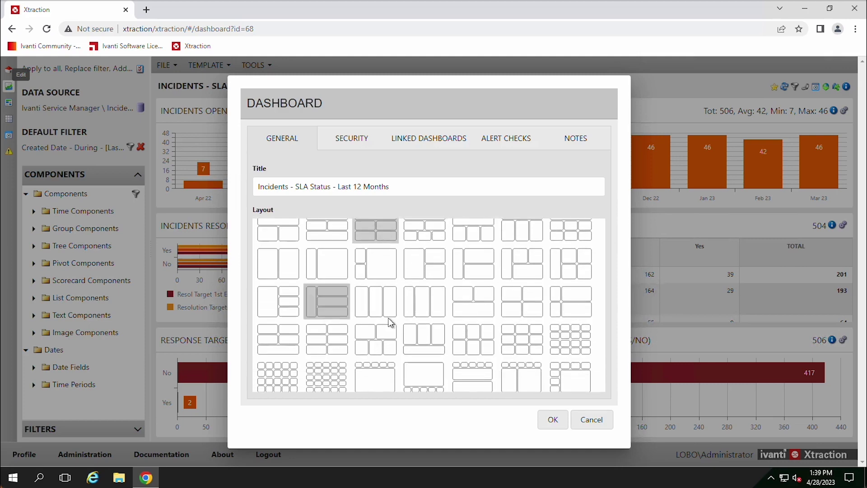
scroll(391, 323, up, 1)
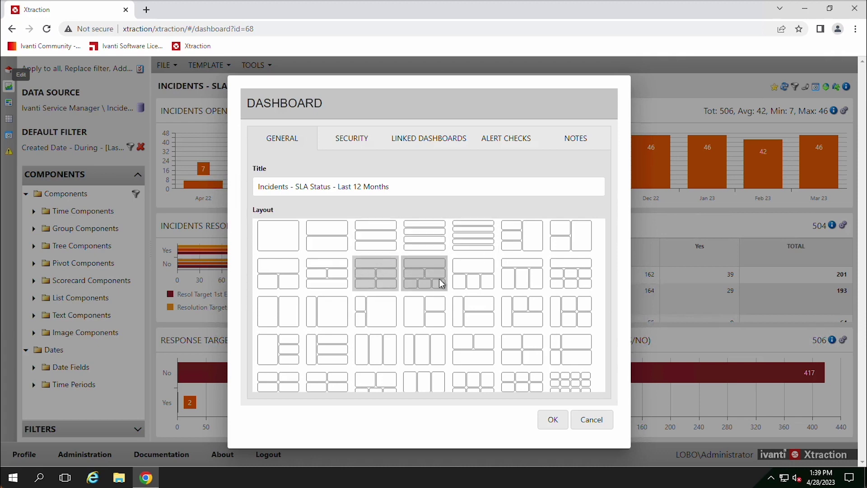
click(568, 285)
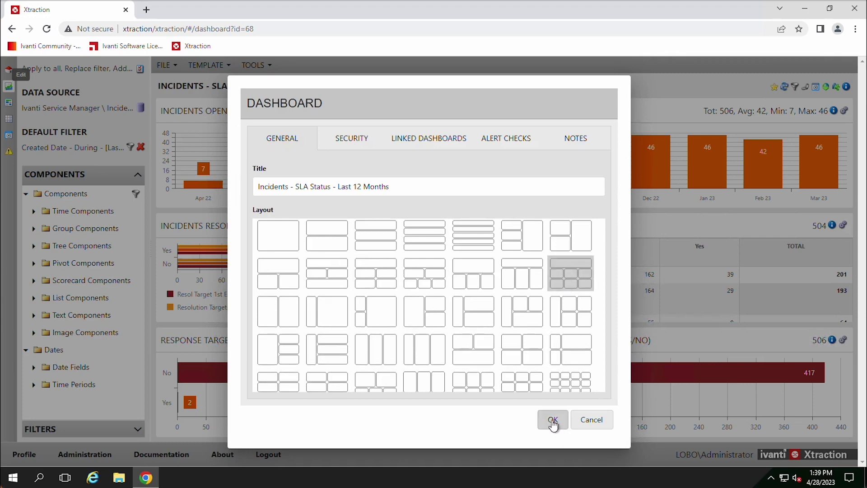
- Apply the new layout and place an incident Record List in the wide top panel
click(553, 424)
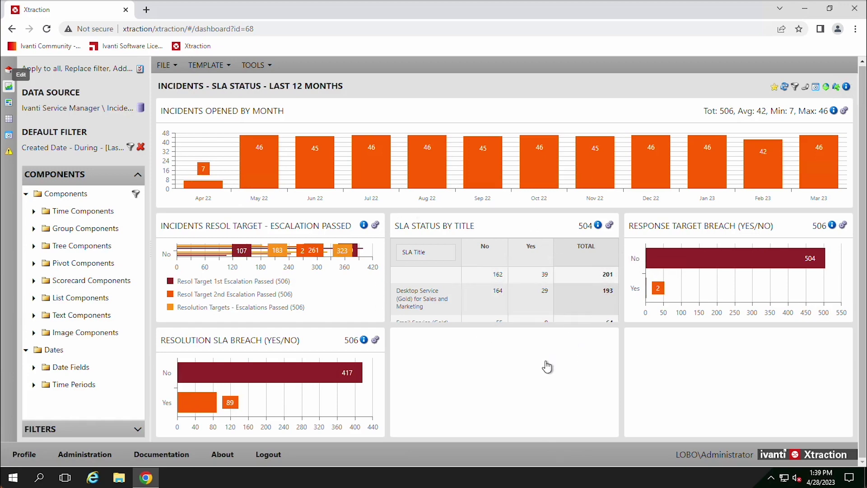
click(33, 299)
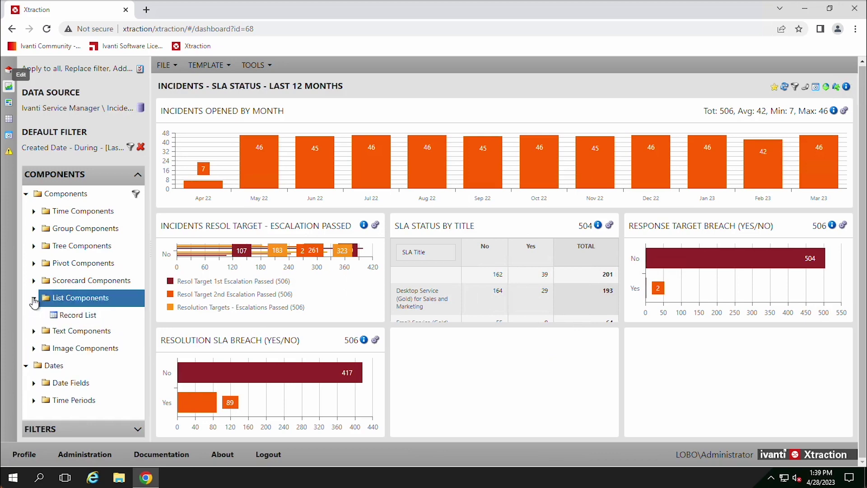
drag(62, 315, 506, 361)
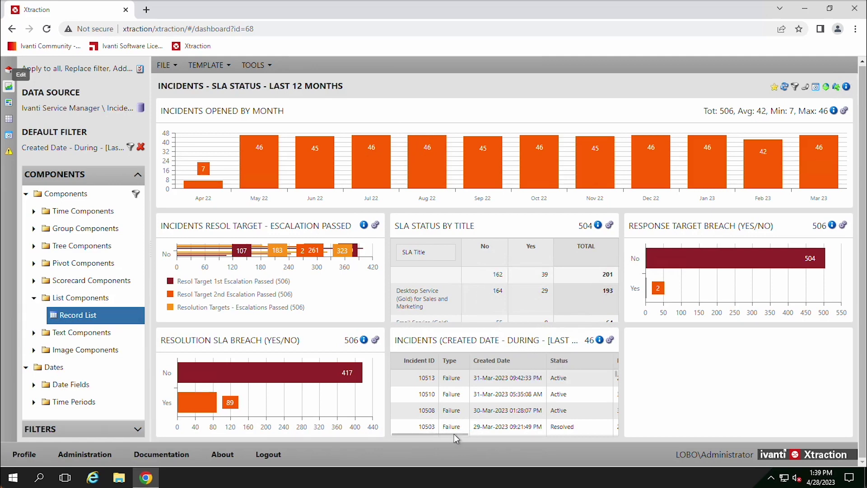
drag(454, 433, 422, 439)
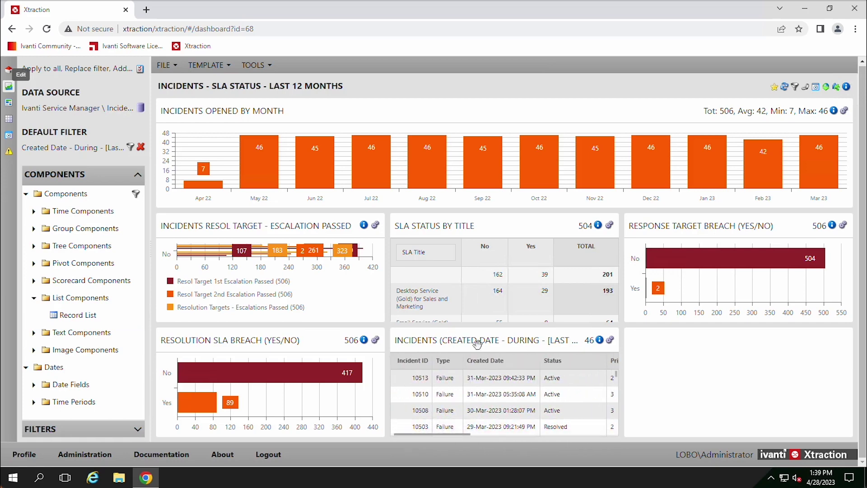
drag(467, 342, 420, 138)
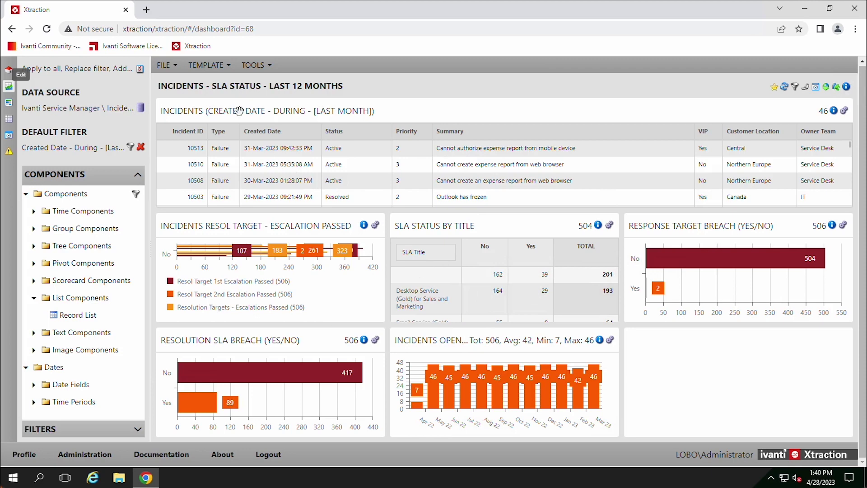
- Open the Incident Example Dashboard from My Folders
click(173, 68)
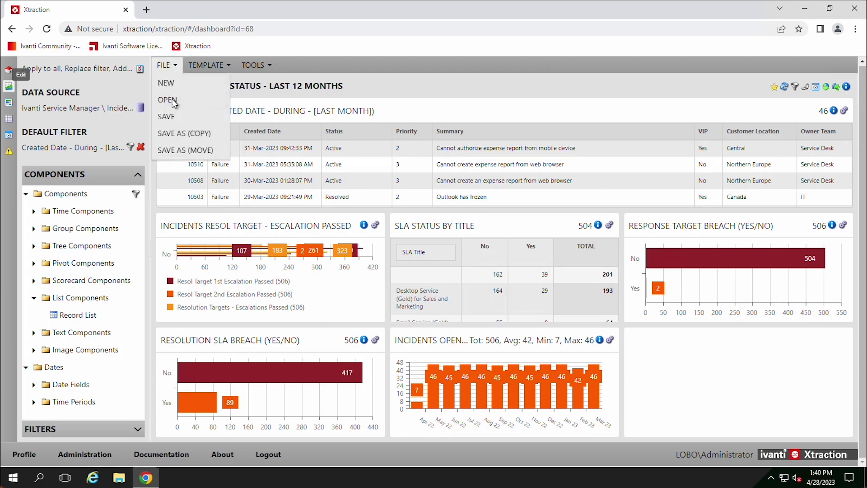
click(172, 98)
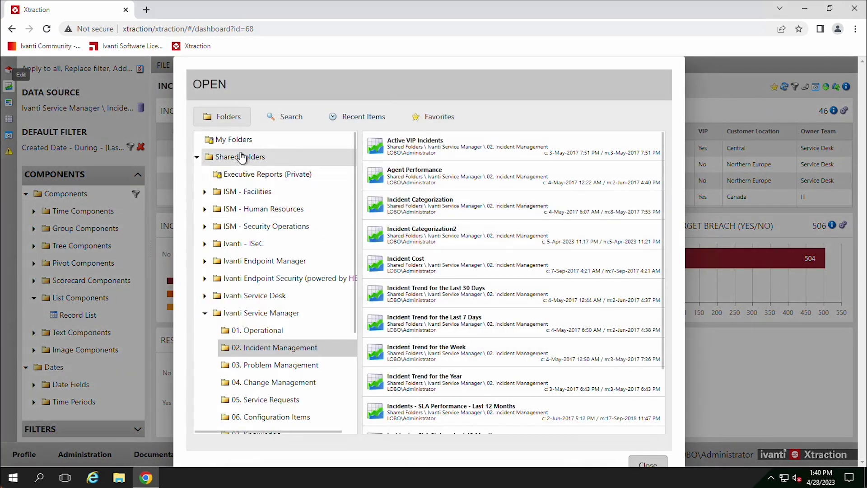
click(233, 139)
double_click(442, 268)
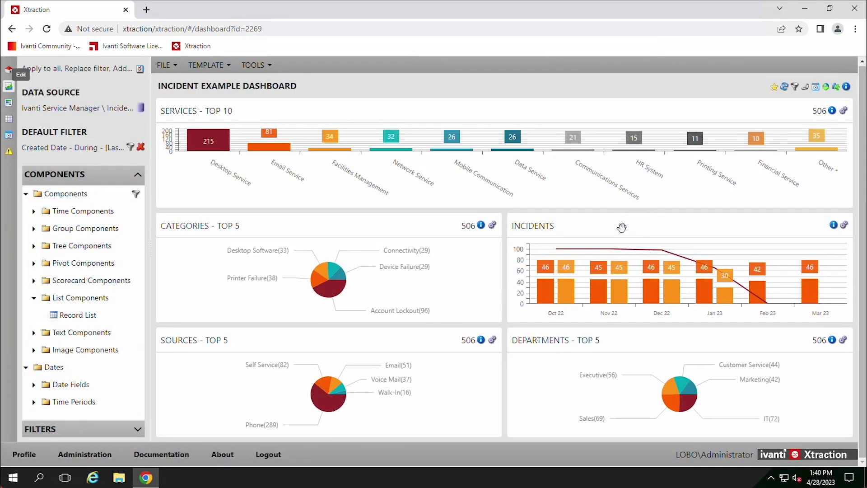
- Inspect the components that make up the Categories chart
click(480, 227)
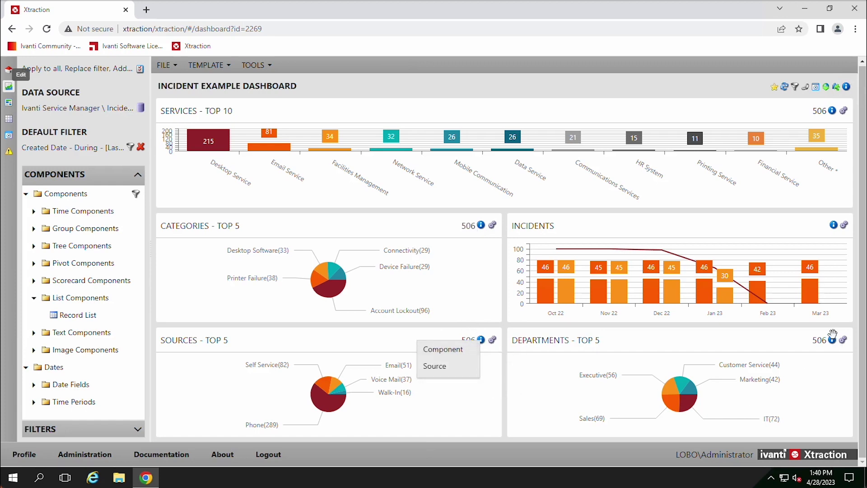
mouse_move(832, 338)
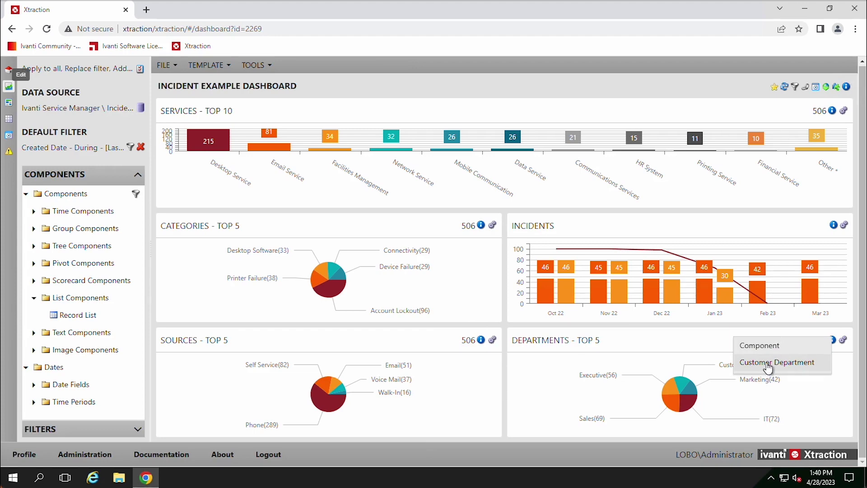
mouse_move(833, 225)
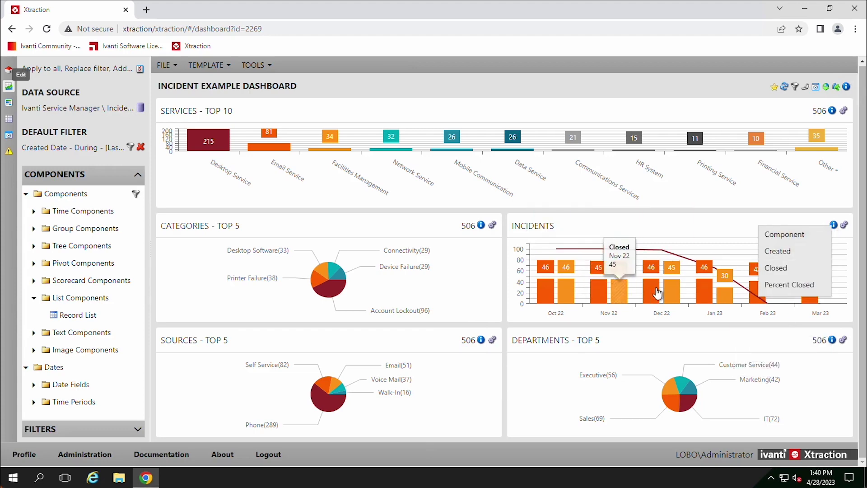
mouse_move(556, 301)
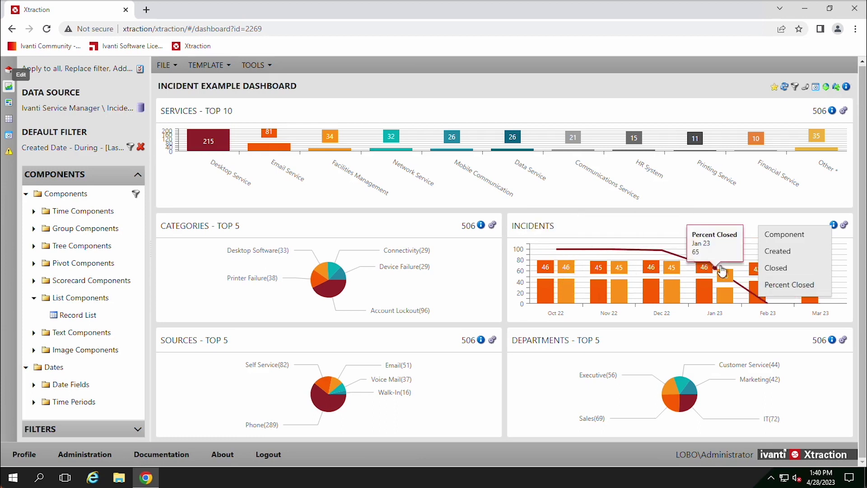
click(787, 256)
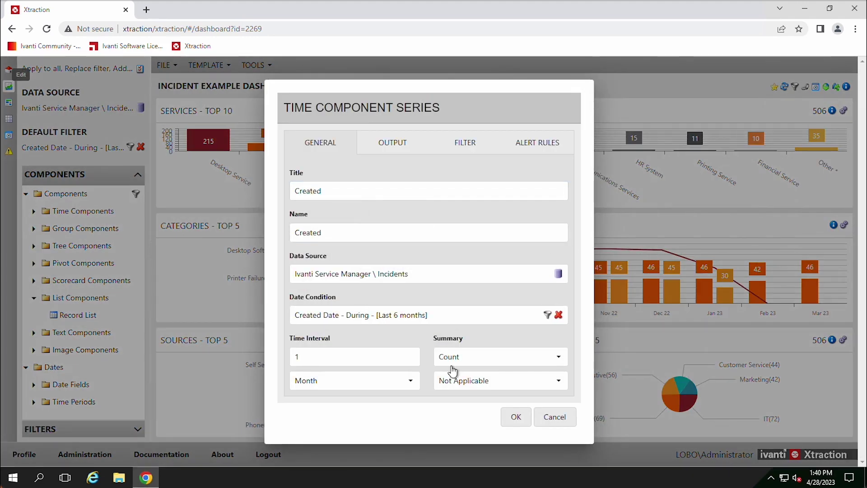
click(557, 413)
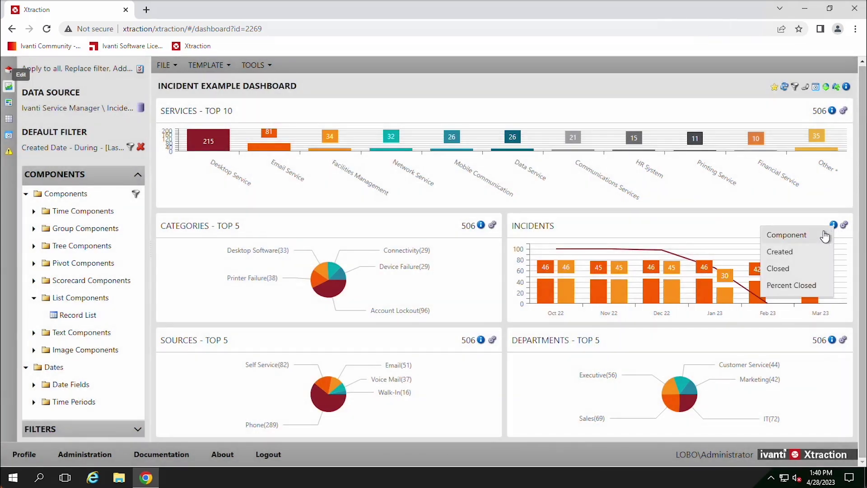
click(787, 239)
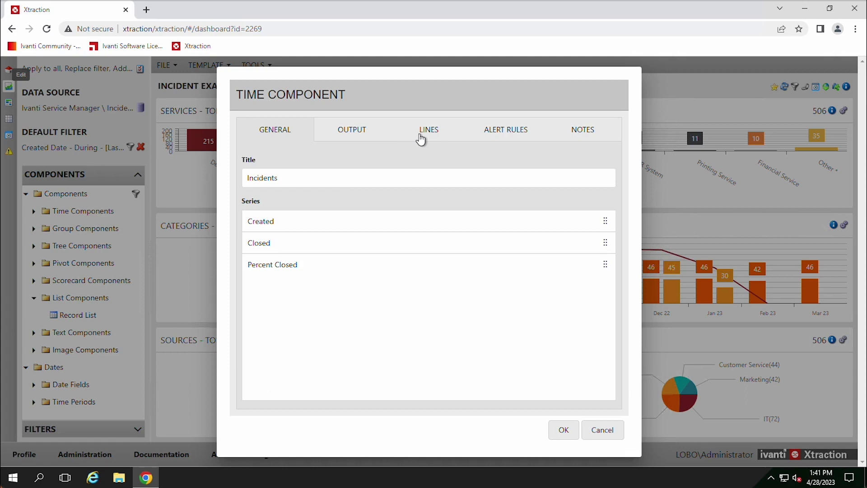
click(363, 136)
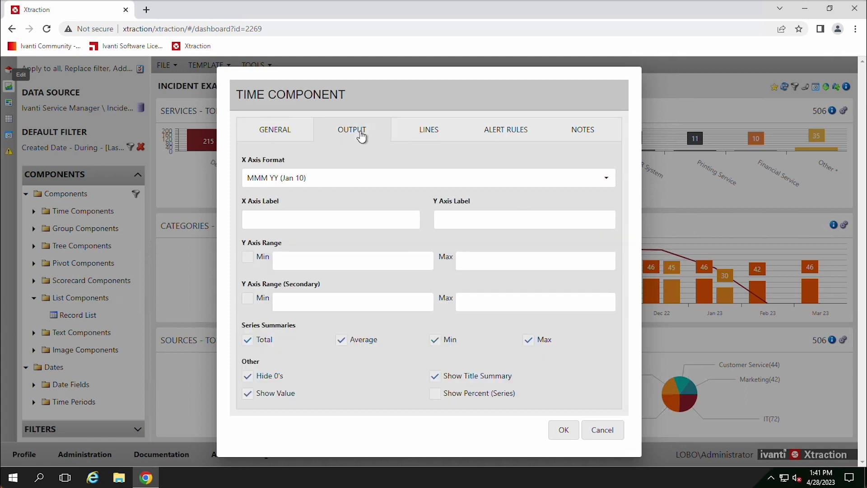
click(430, 134)
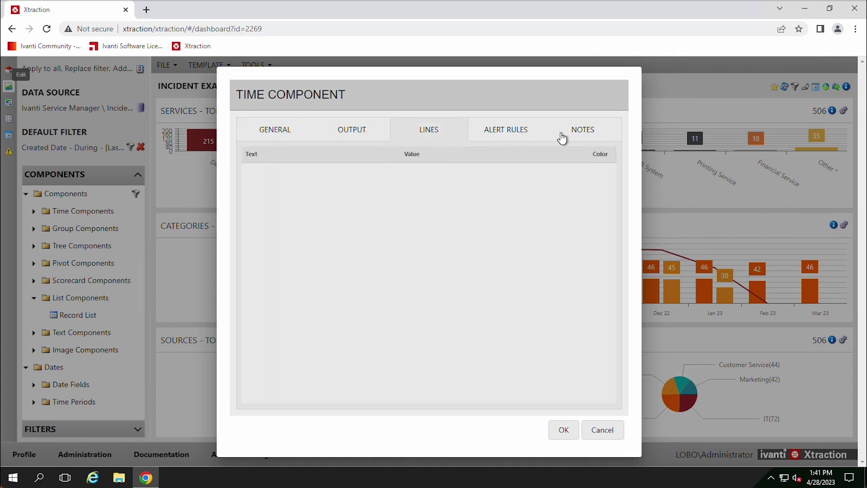
click(285, 140)
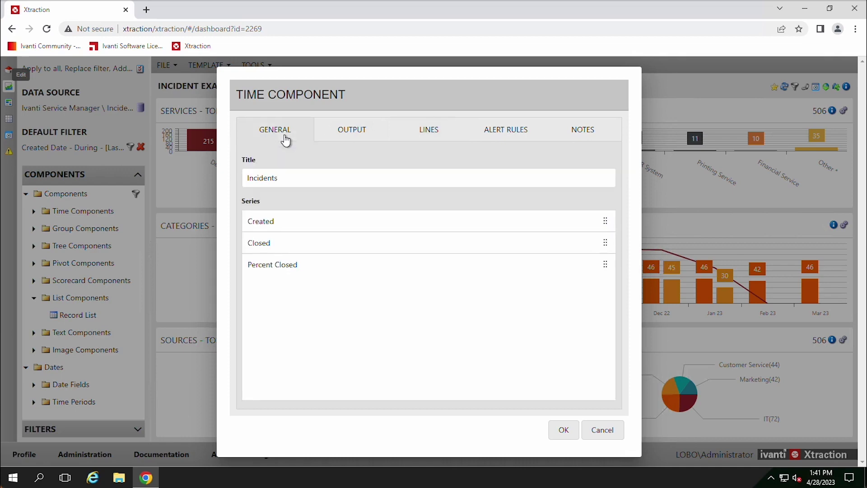
double_click(281, 230)
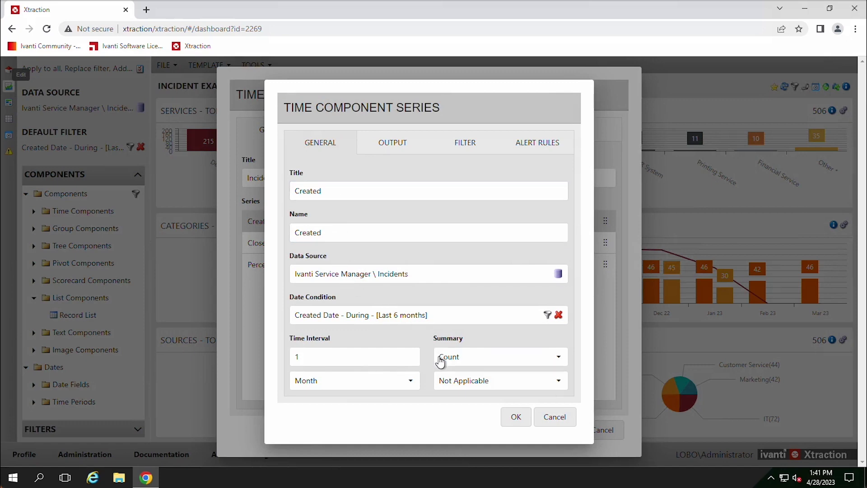
click(555, 418)
click(603, 431)
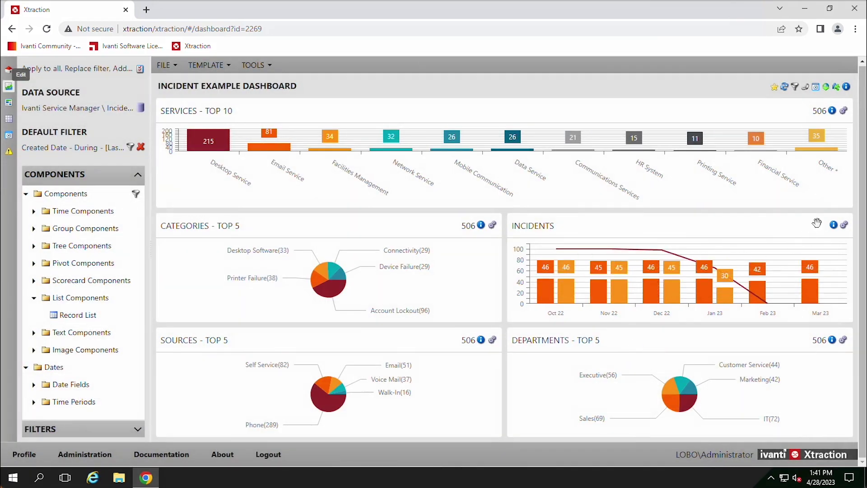
click(834, 229)
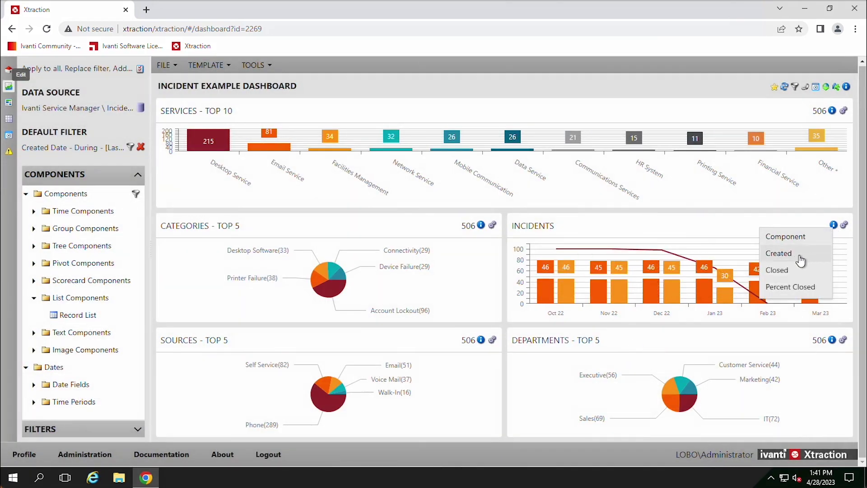
click(778, 240)
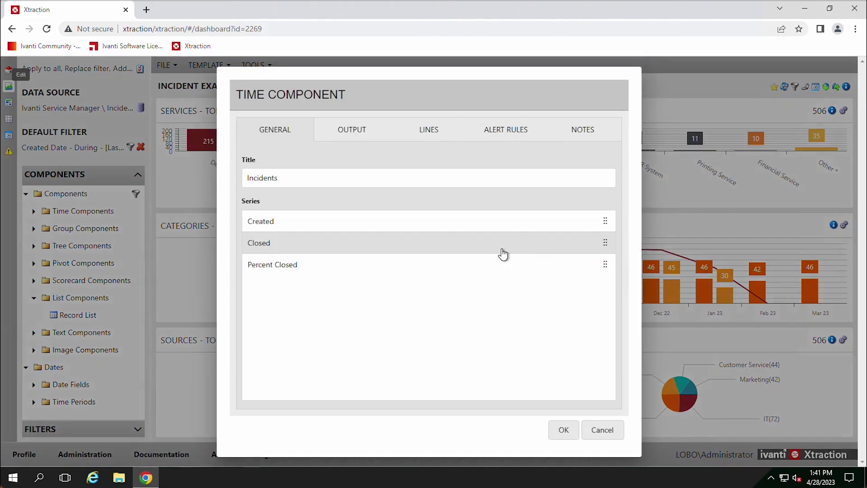
click(604, 431)
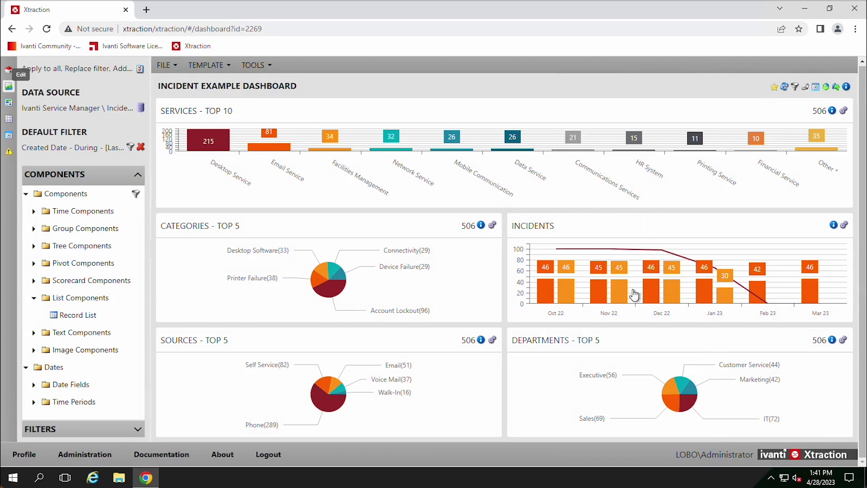
- Switch to a three-bottom-panel layout and add an incidents Record List in the bottom-right panel
click(847, 89)
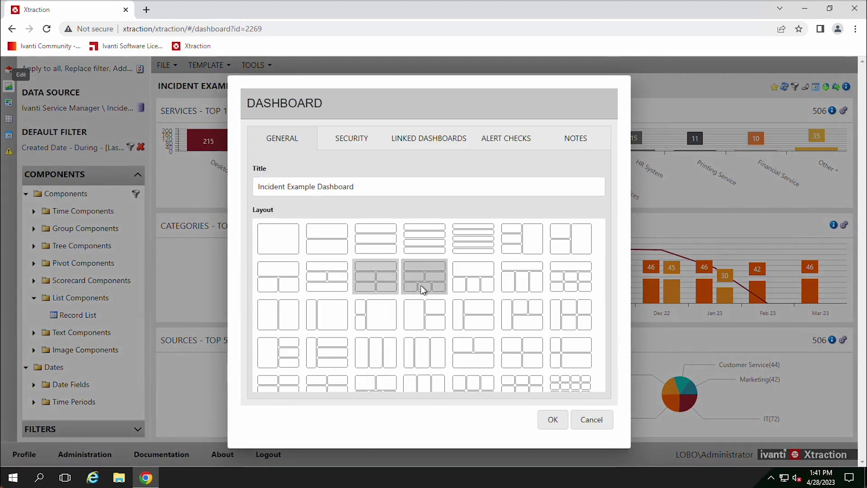
click(427, 287)
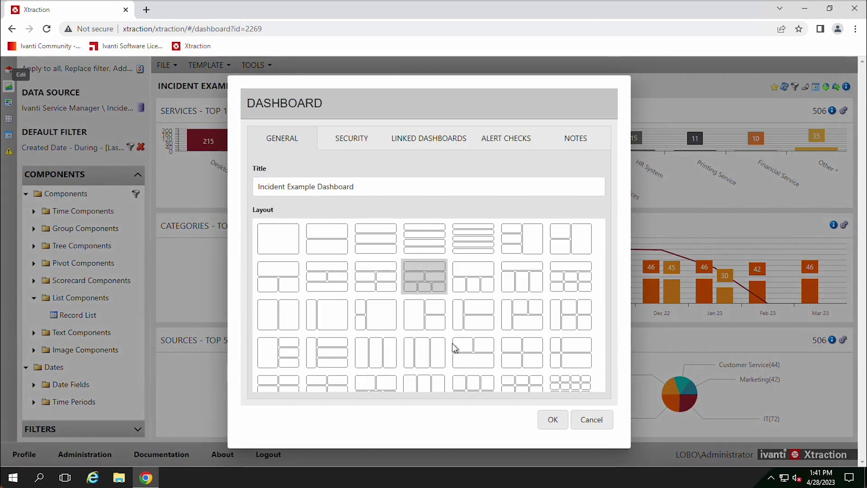
click(554, 420)
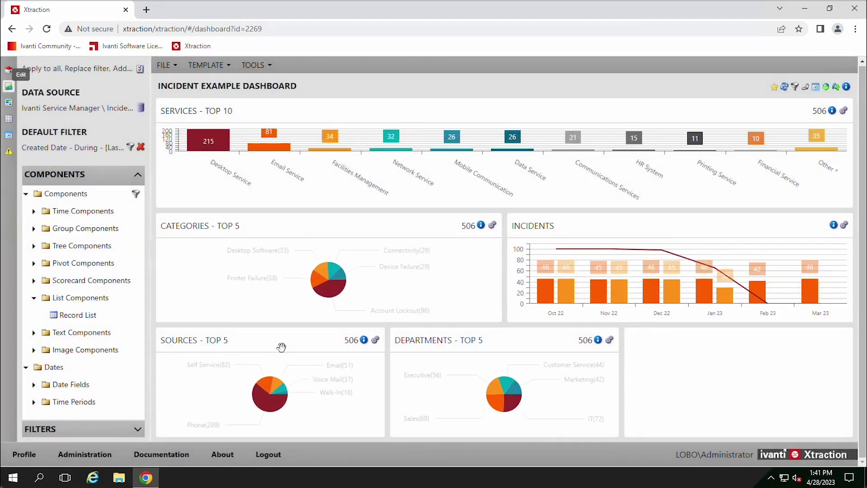
drag(70, 315, 671, 366)
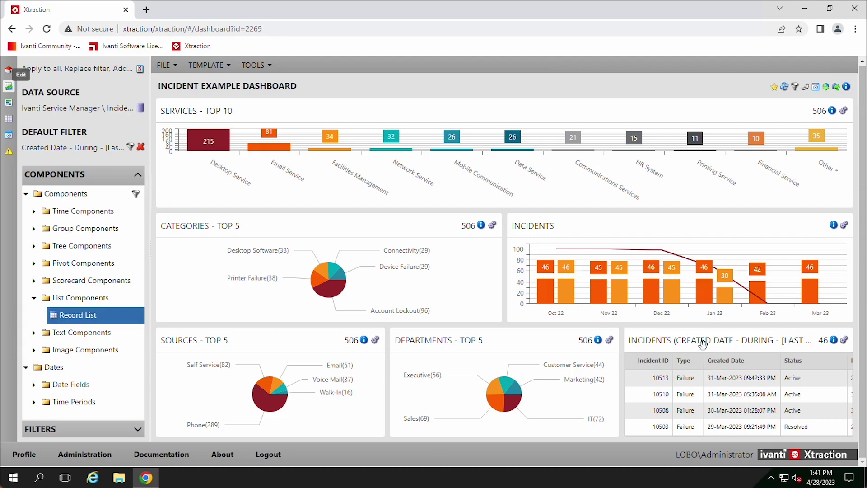
- Revert the dashboard to the two-bottom-panel layout, dropping the record list
click(847, 90)
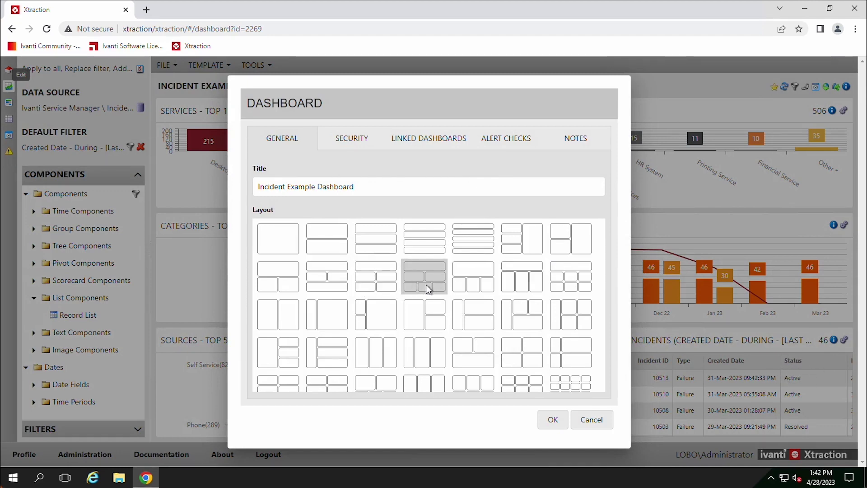
click(384, 284)
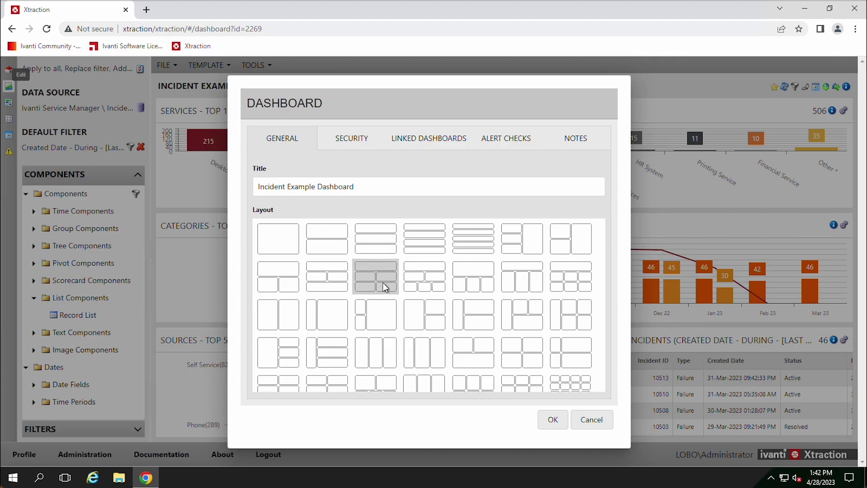
click(557, 425)
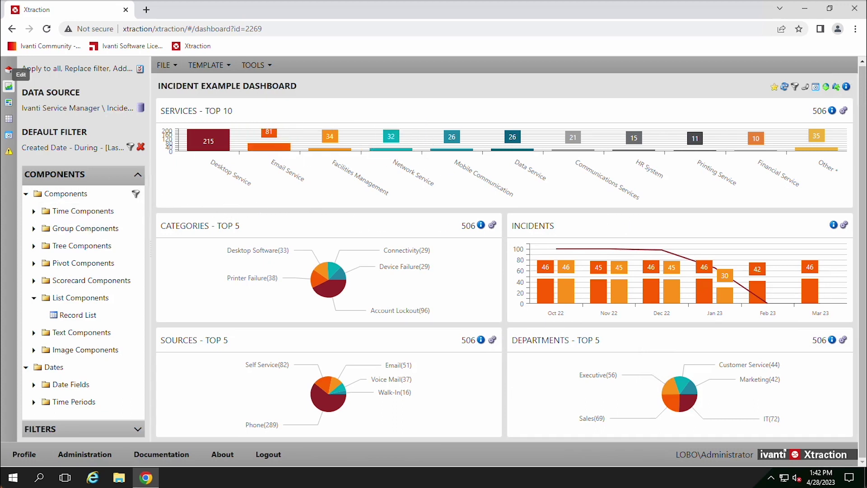
- Replace the top Services chart with an incidents time chart, trying area, column, line, then grid
click(33, 297)
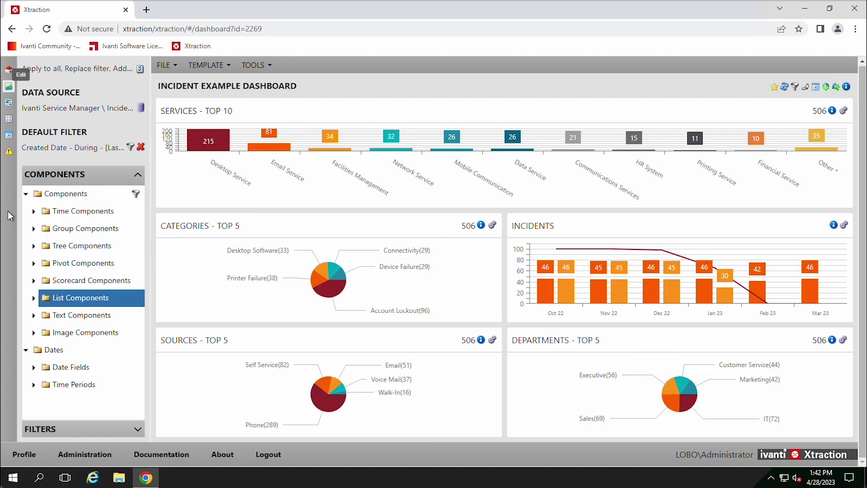
click(34, 211)
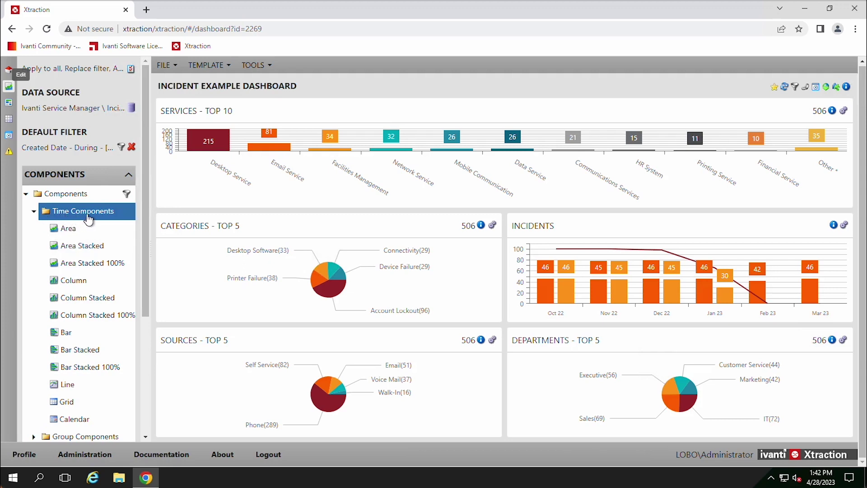
drag(65, 229, 326, 178)
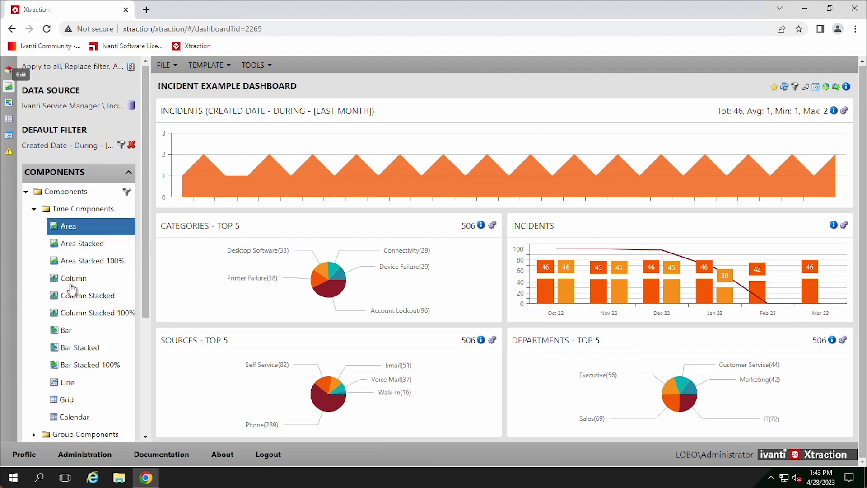
drag(68, 279, 244, 190)
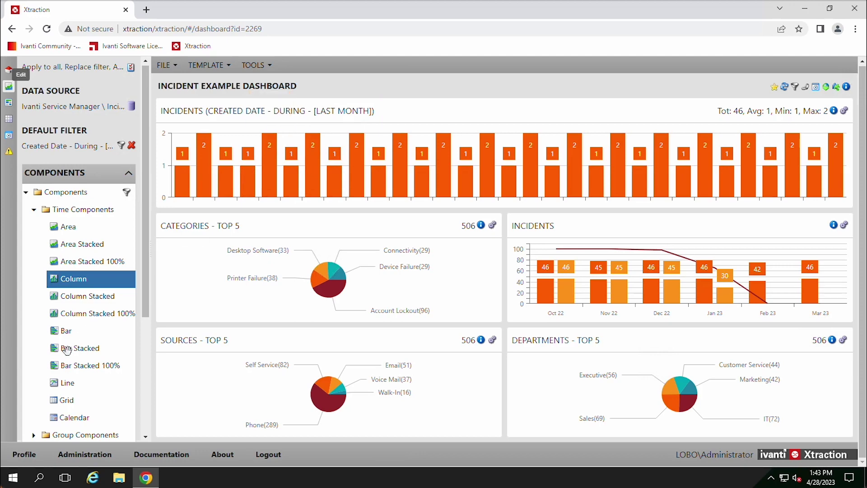
drag(70, 383, 304, 170)
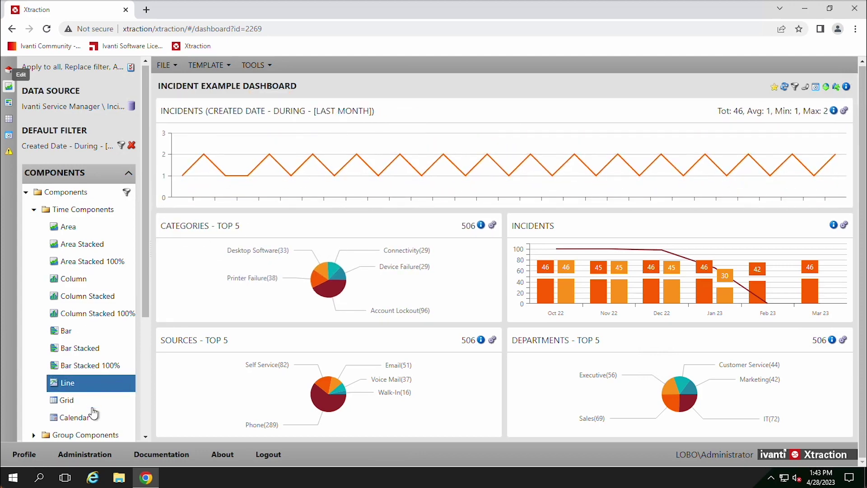
drag(68, 399, 386, 165)
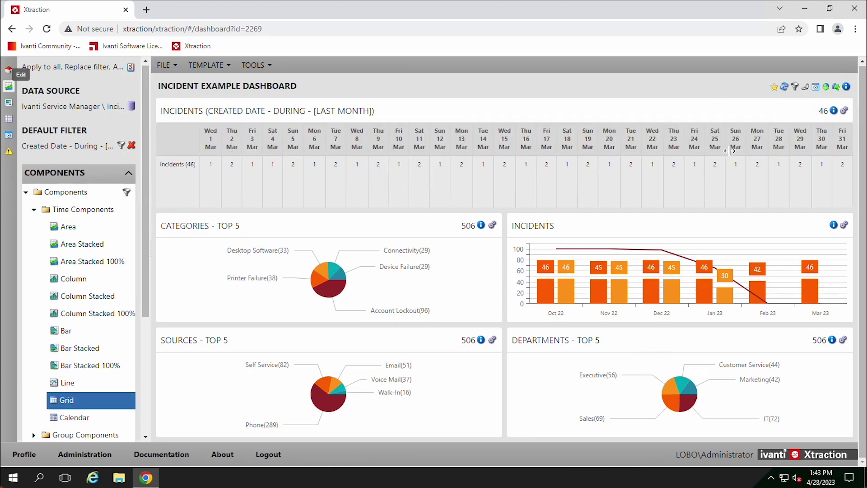
- Replace the Categories - Top 5 pie with a Grid > Active component listing 3 No and 43 Yes incidents
click(36, 216)
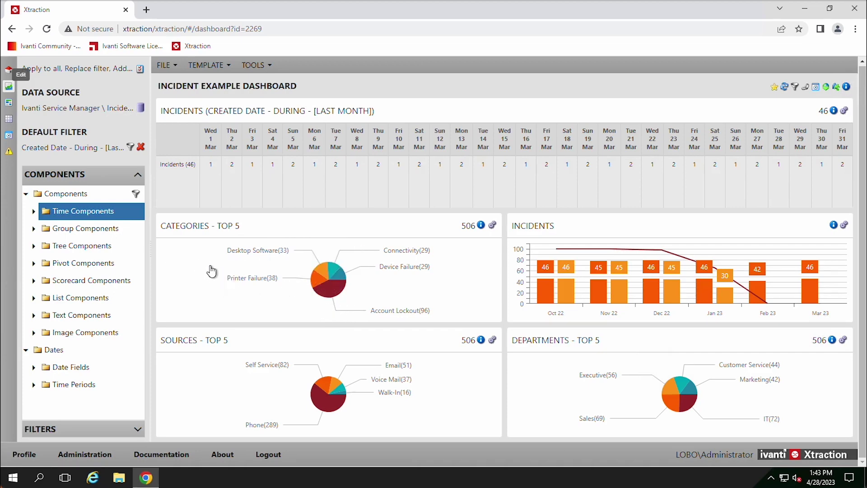
click(34, 246)
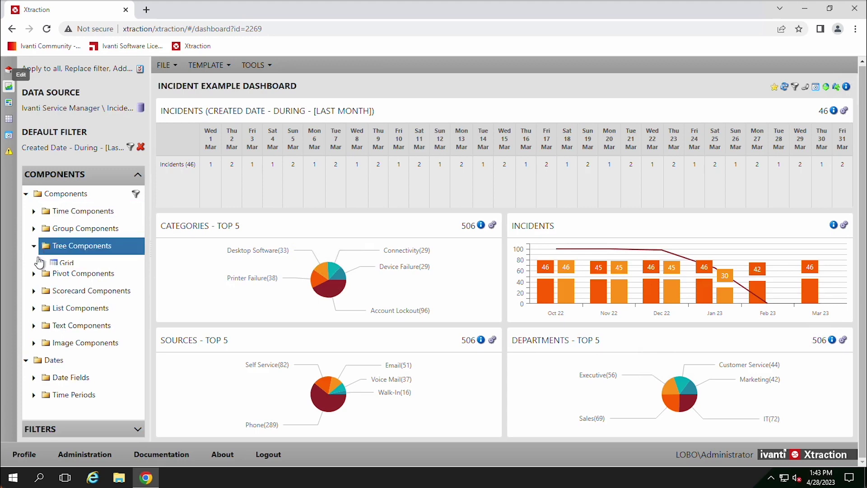
click(43, 262)
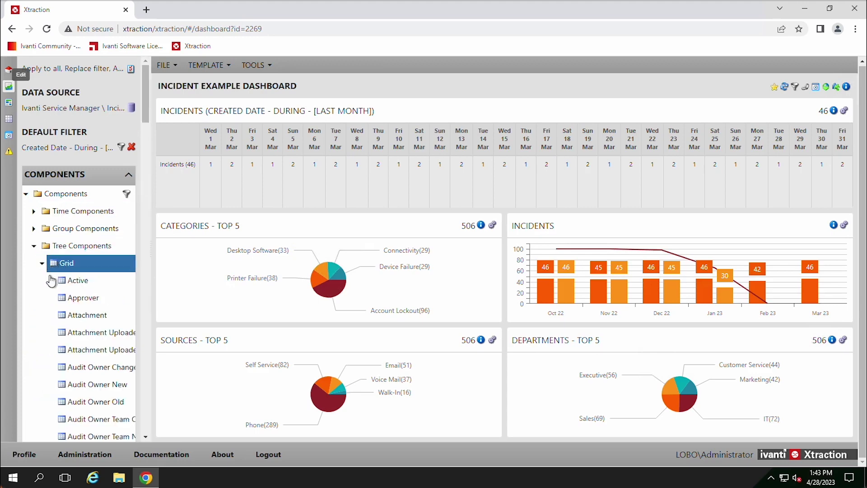
drag(76, 281, 308, 286)
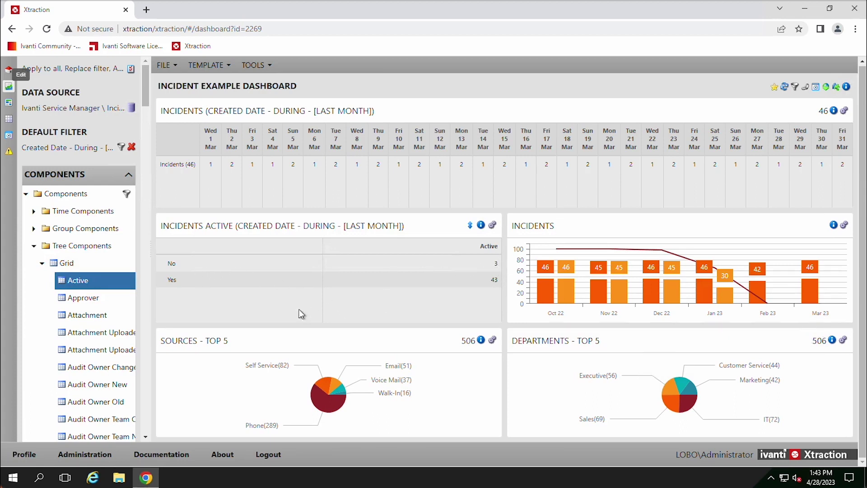
click(42, 263)
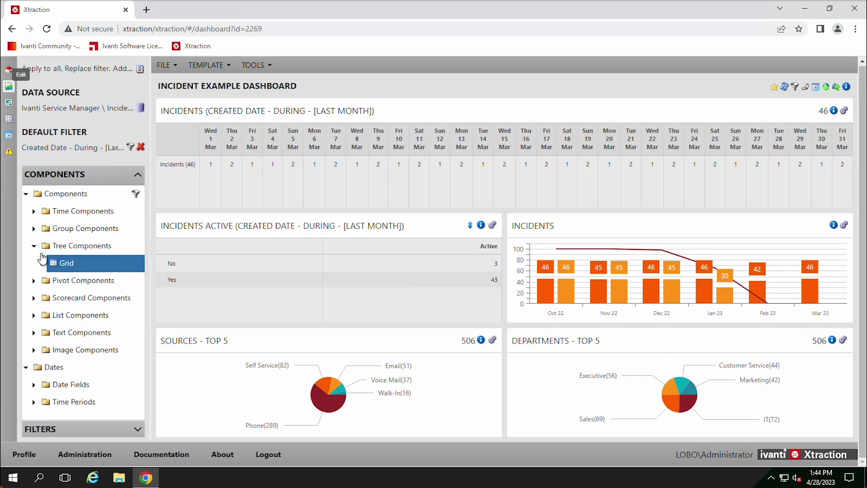
click(34, 246)
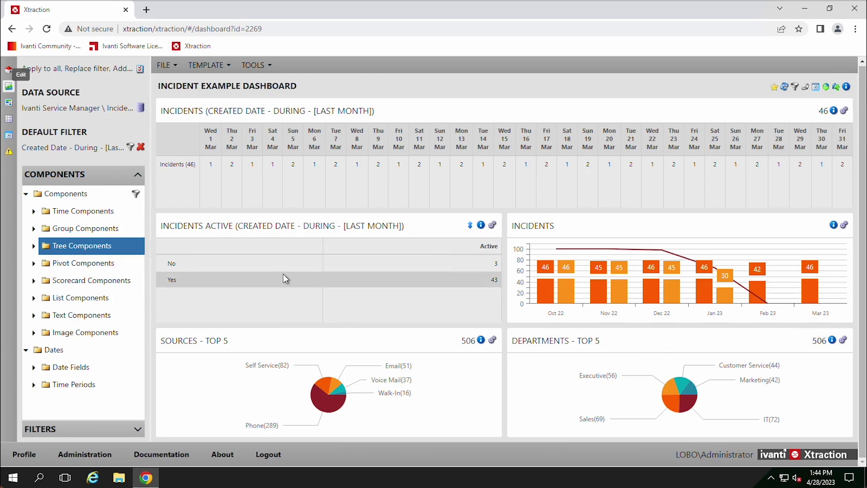
- Drop a Group Pivots > Column pivot on Customer onto the Incidents Active grid
click(36, 267)
click(35, 266)
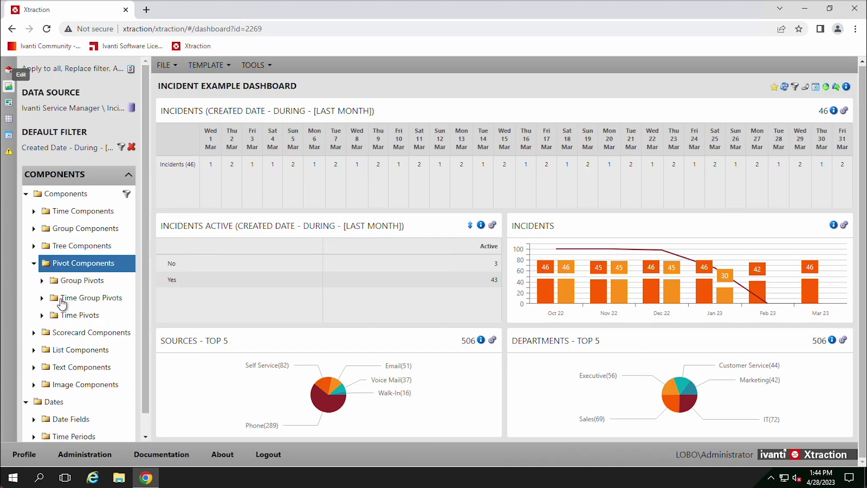
click(42, 281)
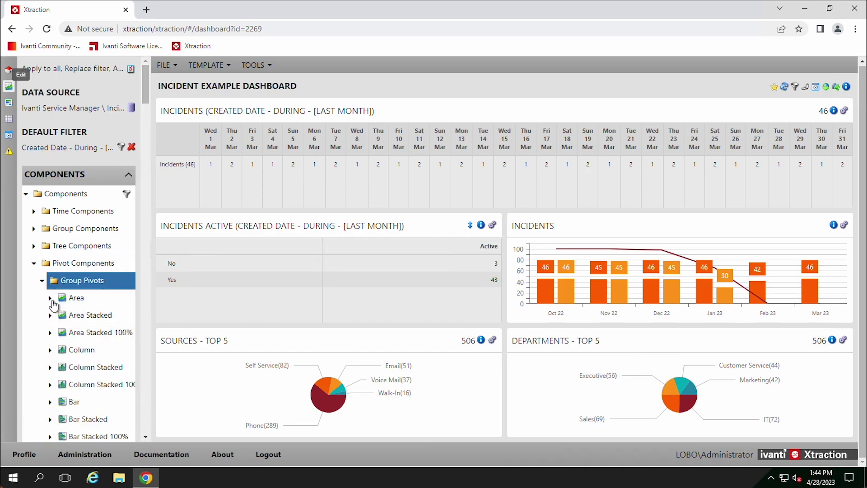
click(51, 353)
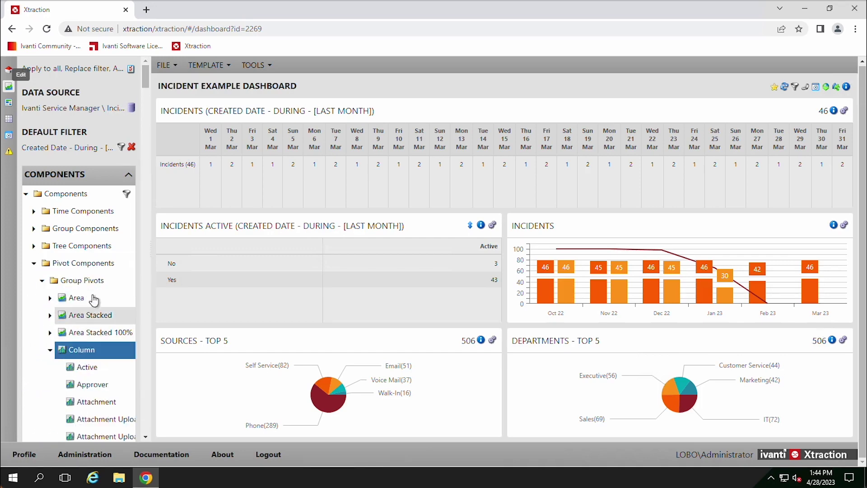
scroll(85, 338, down, 10)
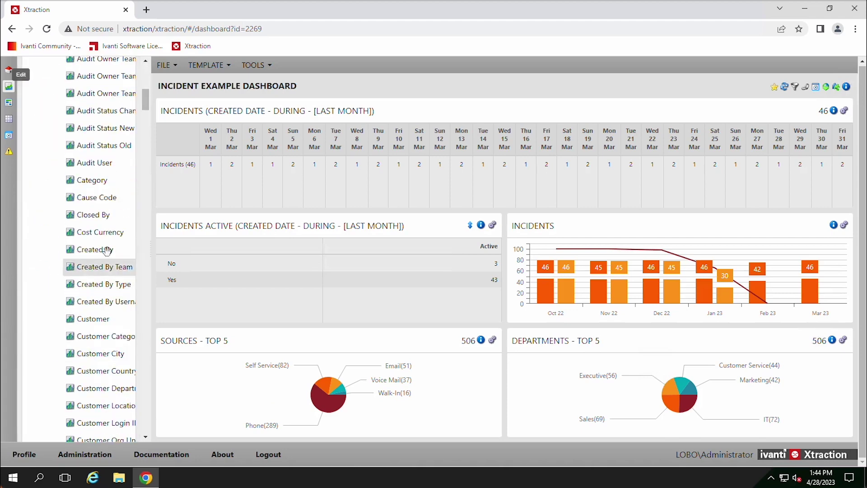
click(92, 318)
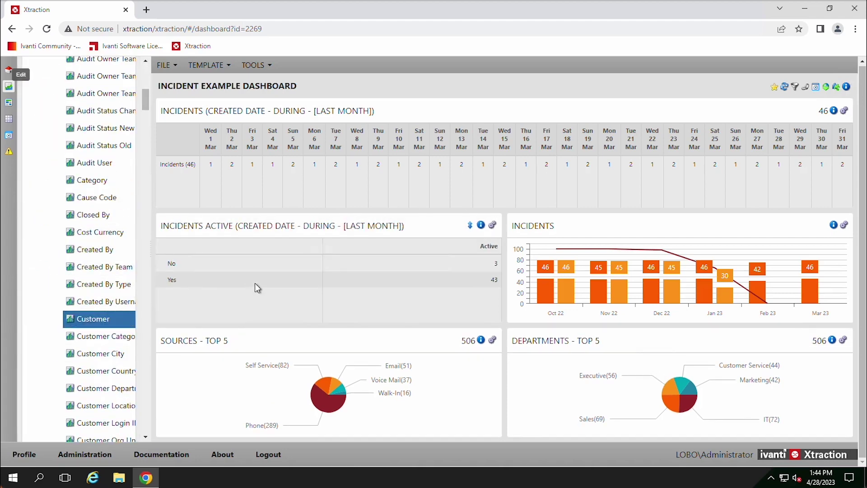
drag(95, 320, 220, 297)
- Choose Active as the second pivot field so each customer's columns split into Yes and No
scroll(427, 259, down, 1)
scroll(422, 257, up, 1)
click(469, 388)
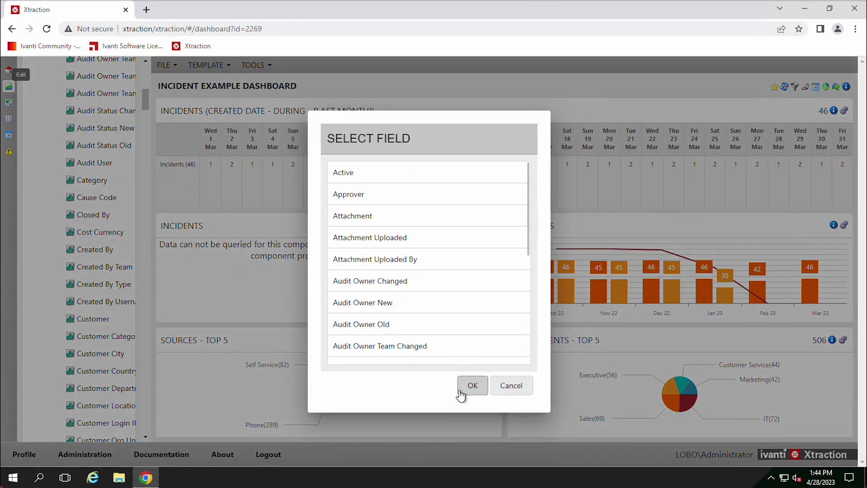
click(371, 181)
click(473, 385)
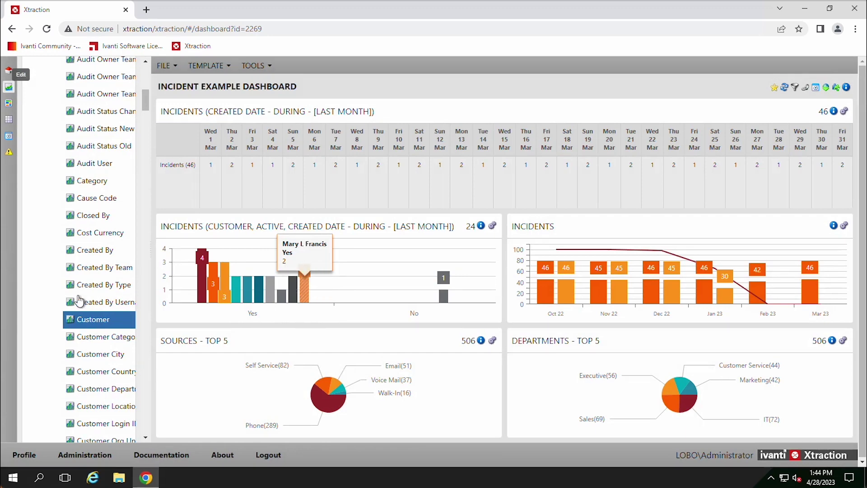
scroll(45, 216, up, 5)
scroll(46, 217, up, 5)
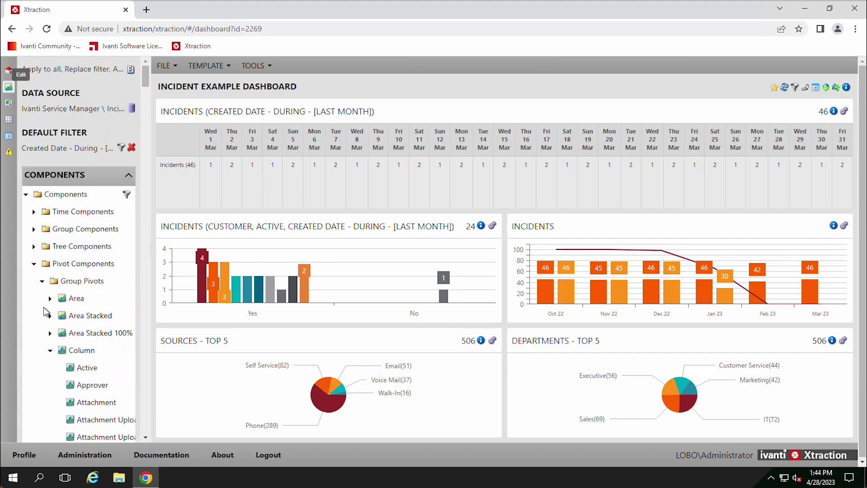
click(50, 351)
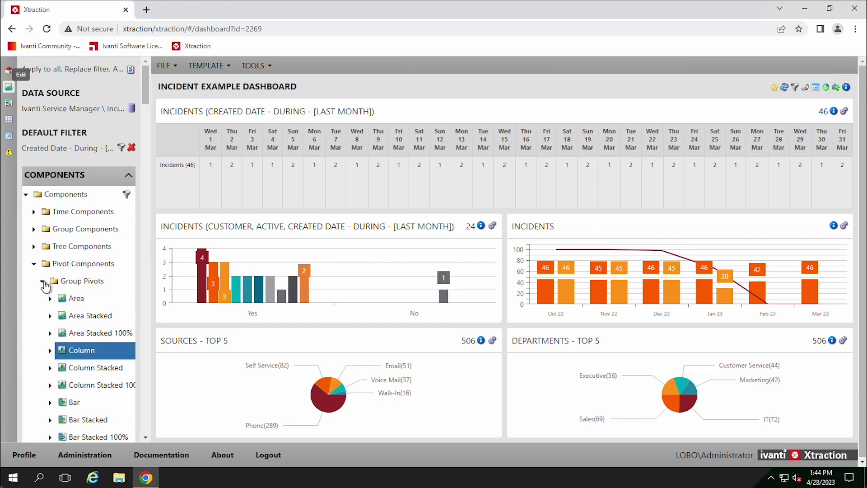
click(43, 283)
click(34, 264)
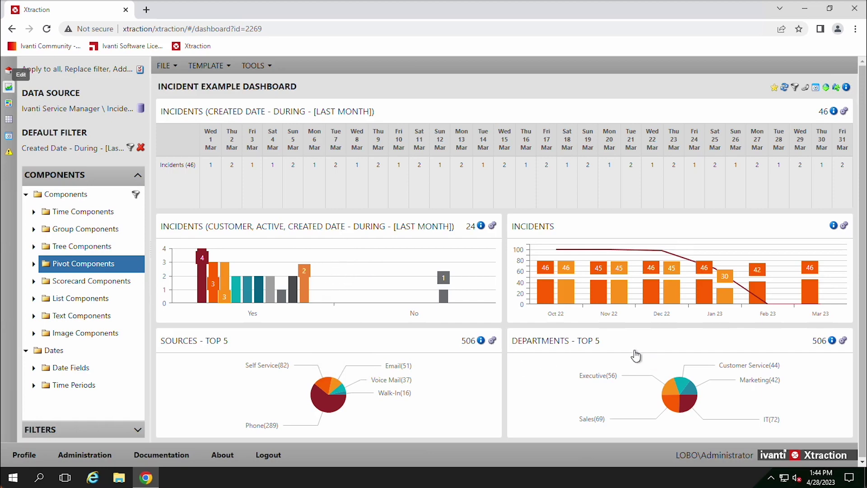
- Swap the Departments and Sources panels, then turn the top panel into a Time Components Area chart of incidents
drag(584, 342, 498, 156)
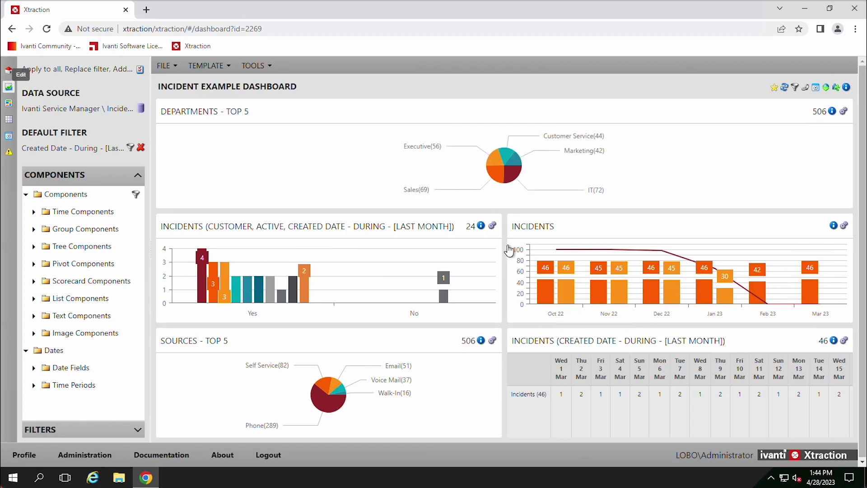
drag(465, 105, 381, 349)
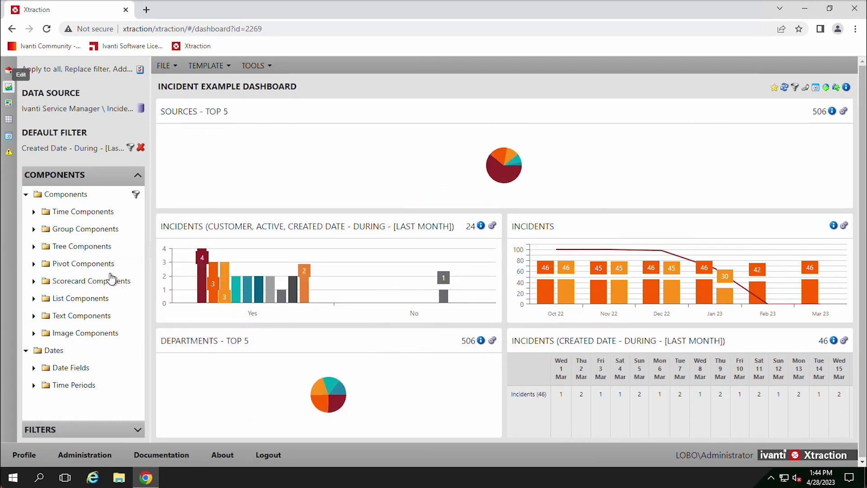
click(34, 212)
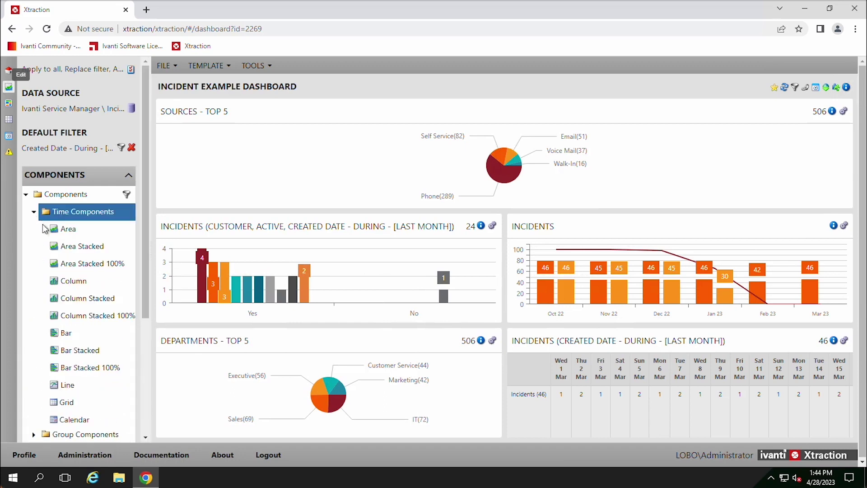
drag(63, 228, 303, 179)
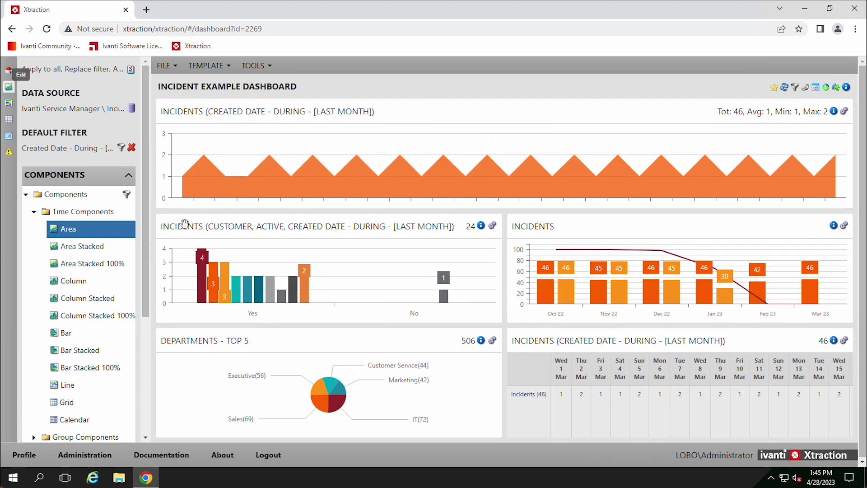
click(34, 211)
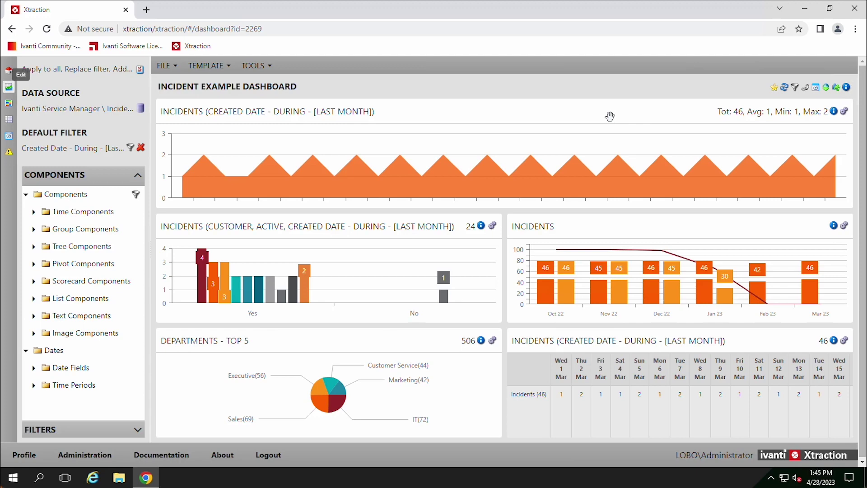
click(834, 227)
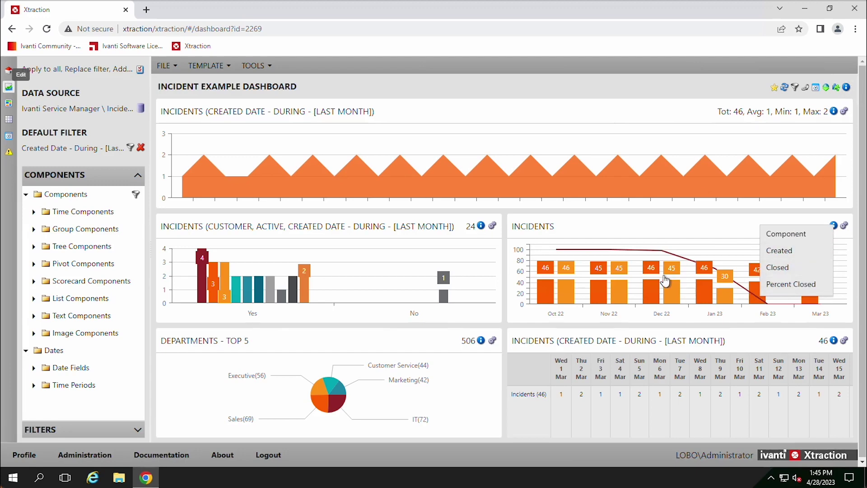
click(572, 91)
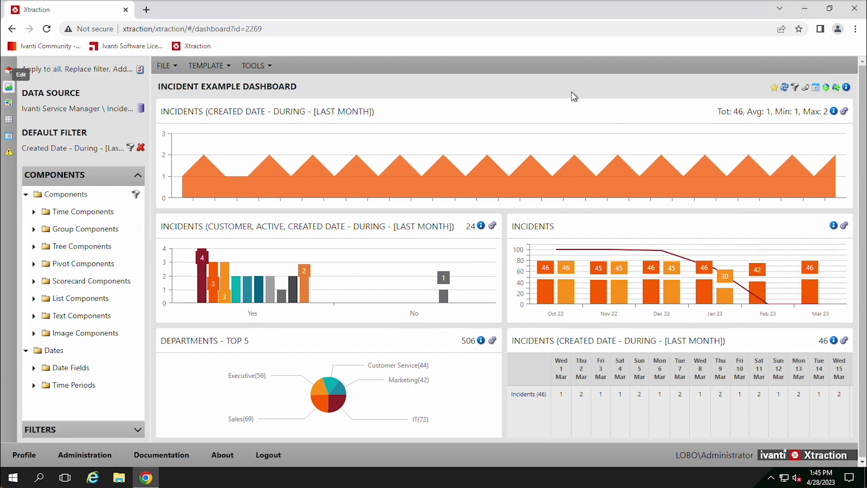